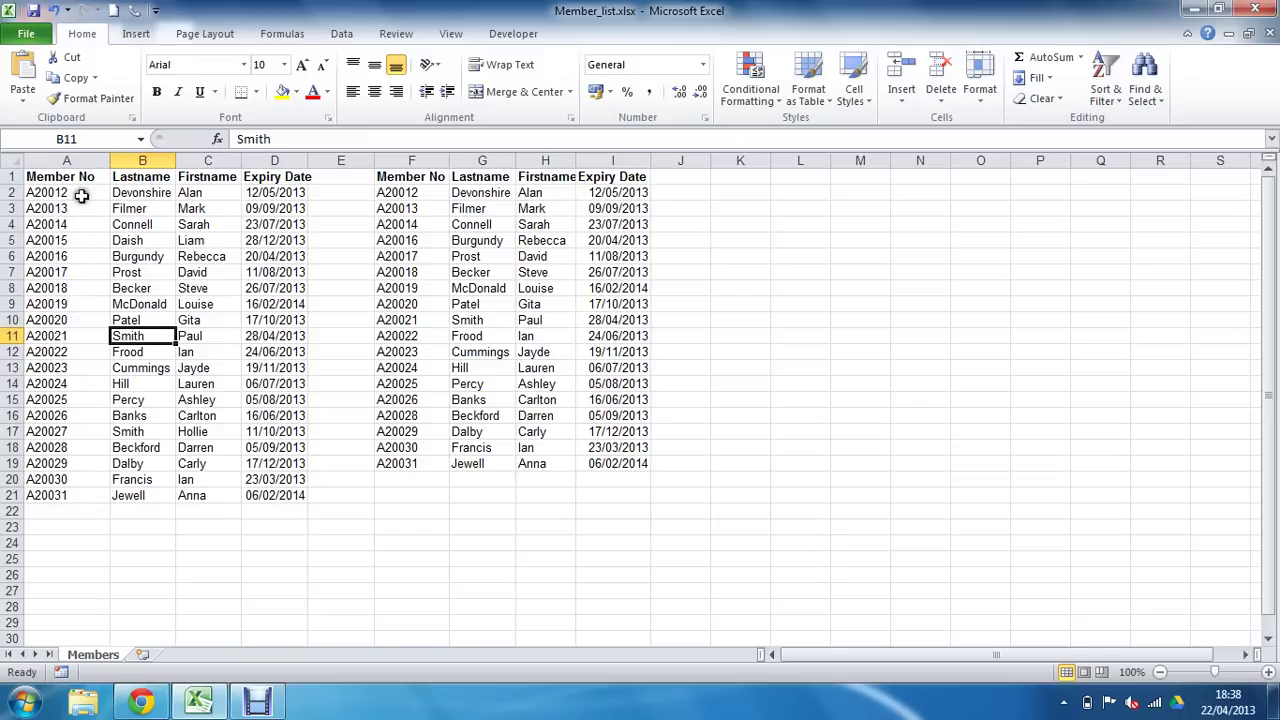
- Select the first member list A2:D21 and start a new conditional formatting rule
left_click_drag(80, 194, 234, 322)
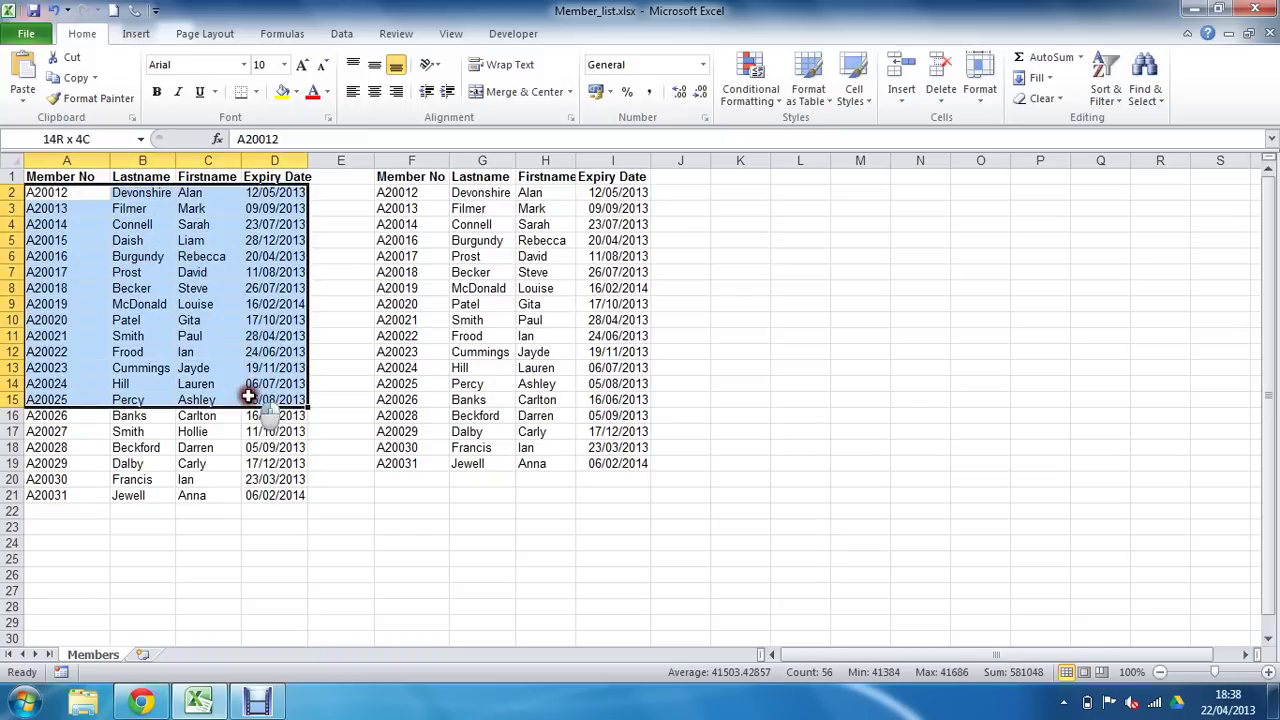
left_click_drag(234, 322, 252, 493)
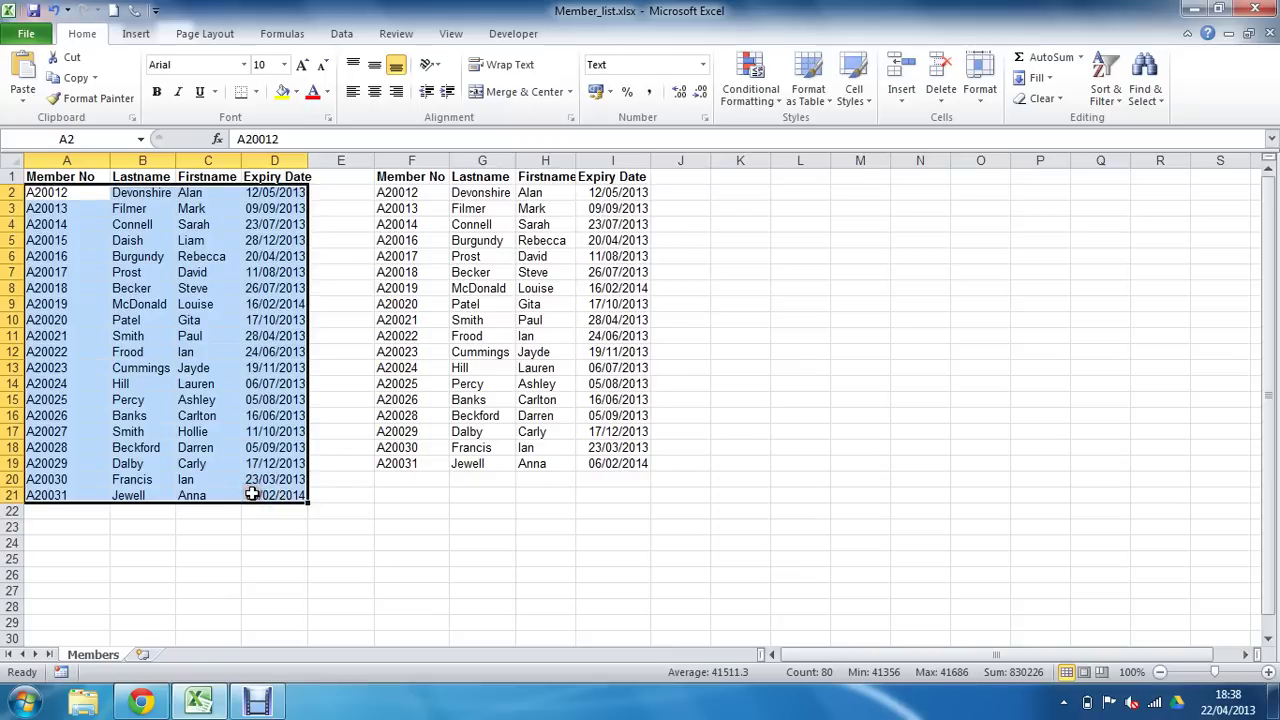
left_click(752, 92)
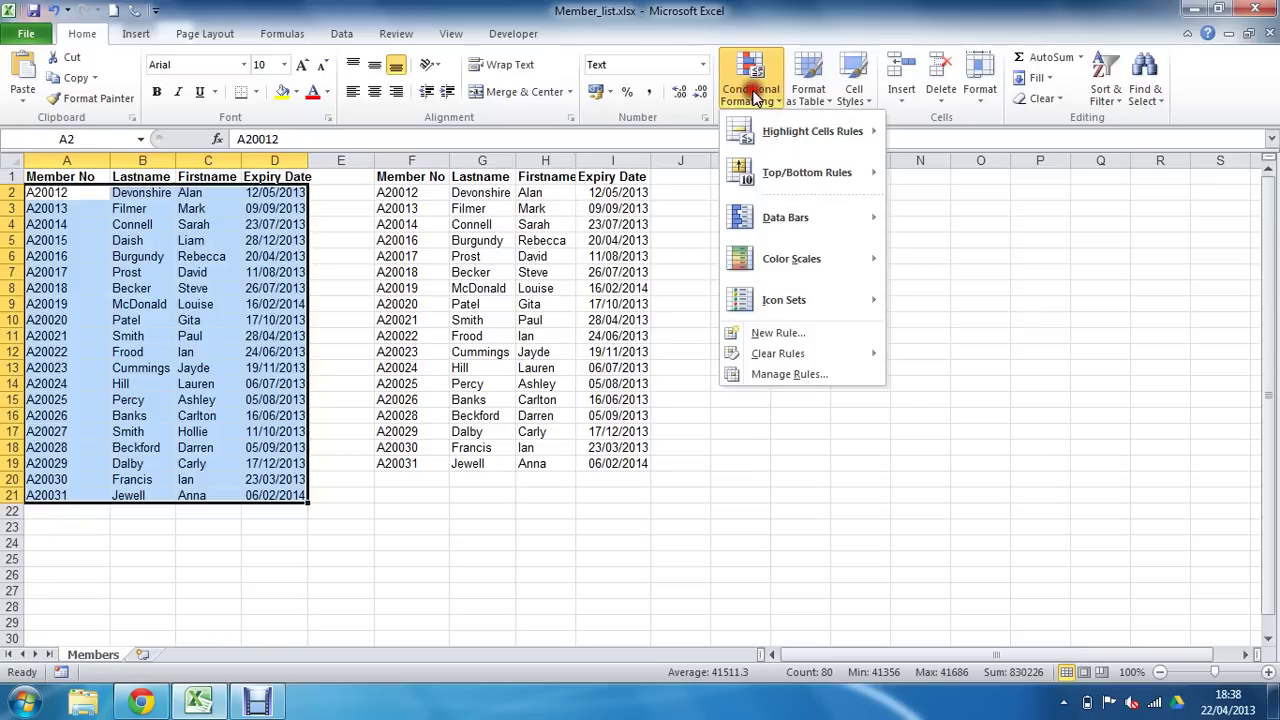
left_click(779, 334)
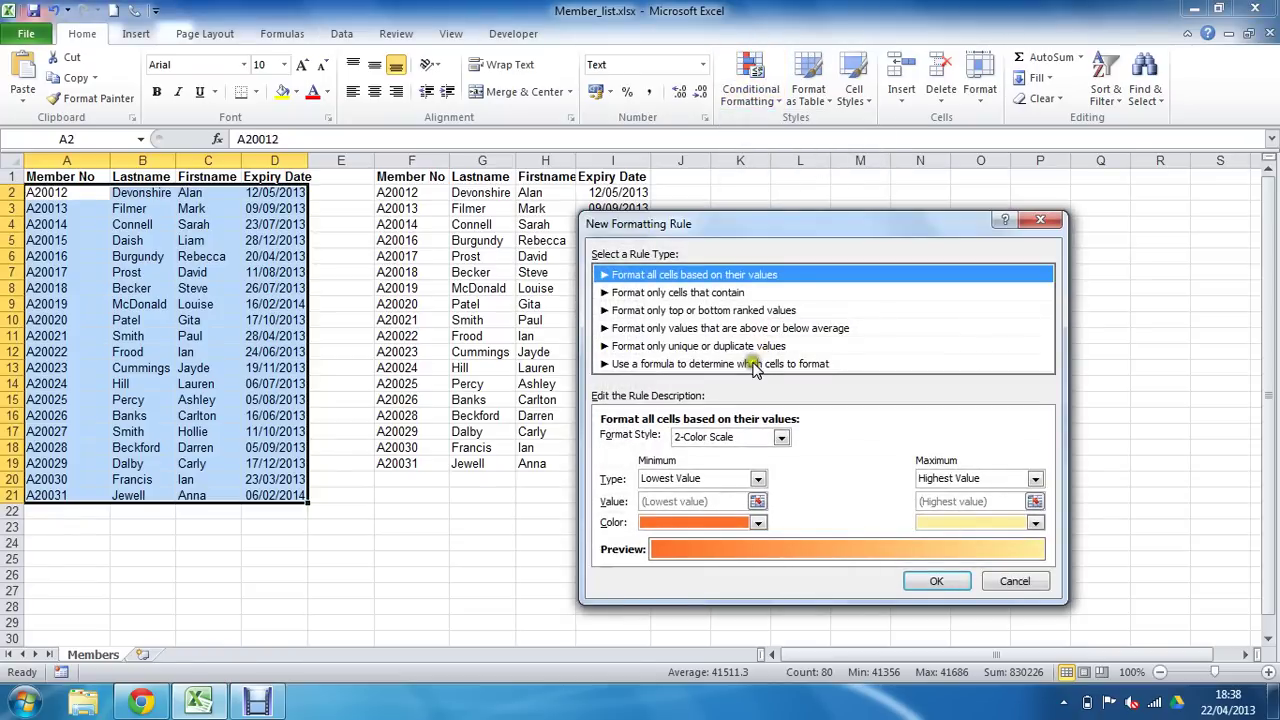
- Make the rule formula-based and begin the formula =match($A2, with a row-relative reference
left_click(753, 366)
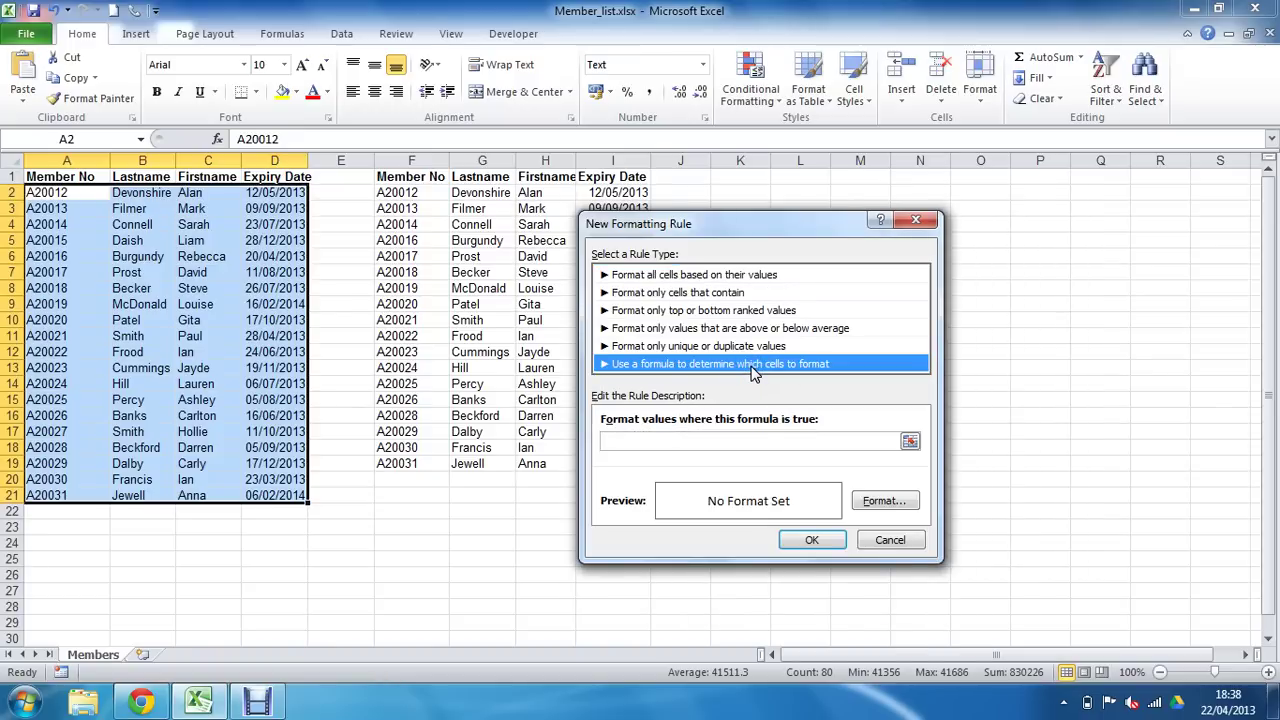
left_click(730, 446)
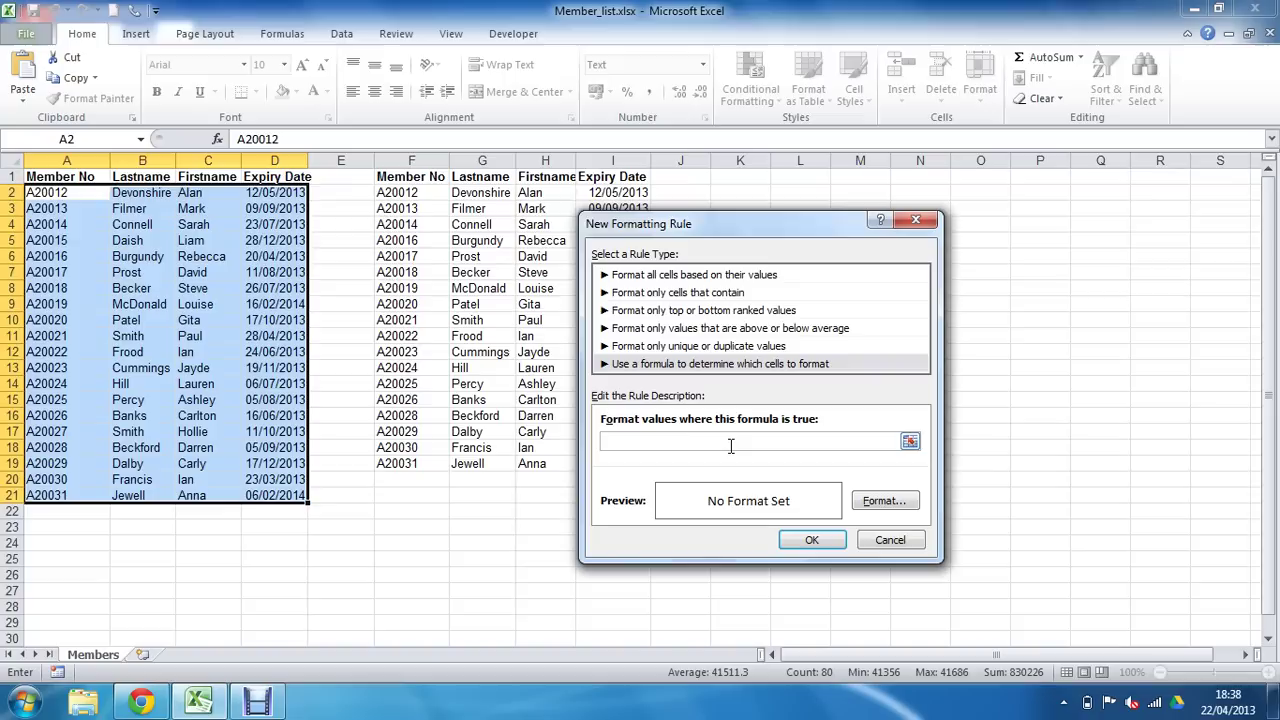
type("=mat")
type("ch(")
left_click(77, 193)
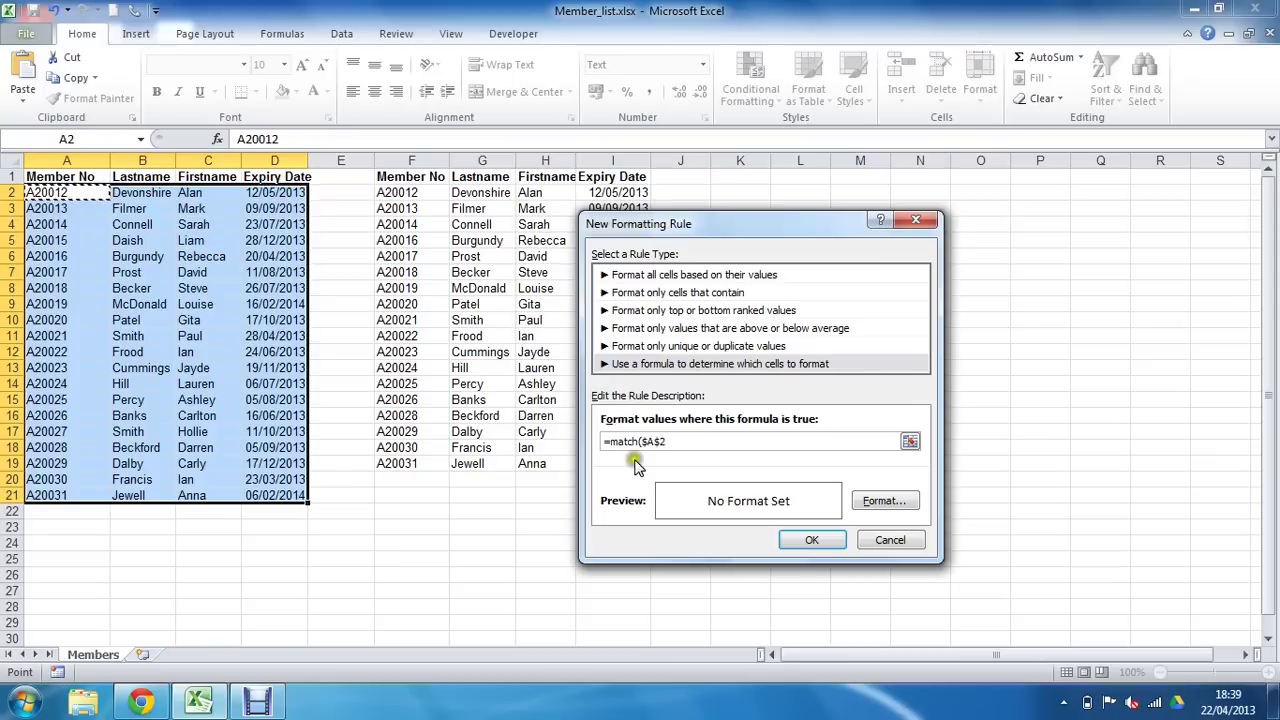
left_click_drag(666, 441, 656, 441)
type("2")
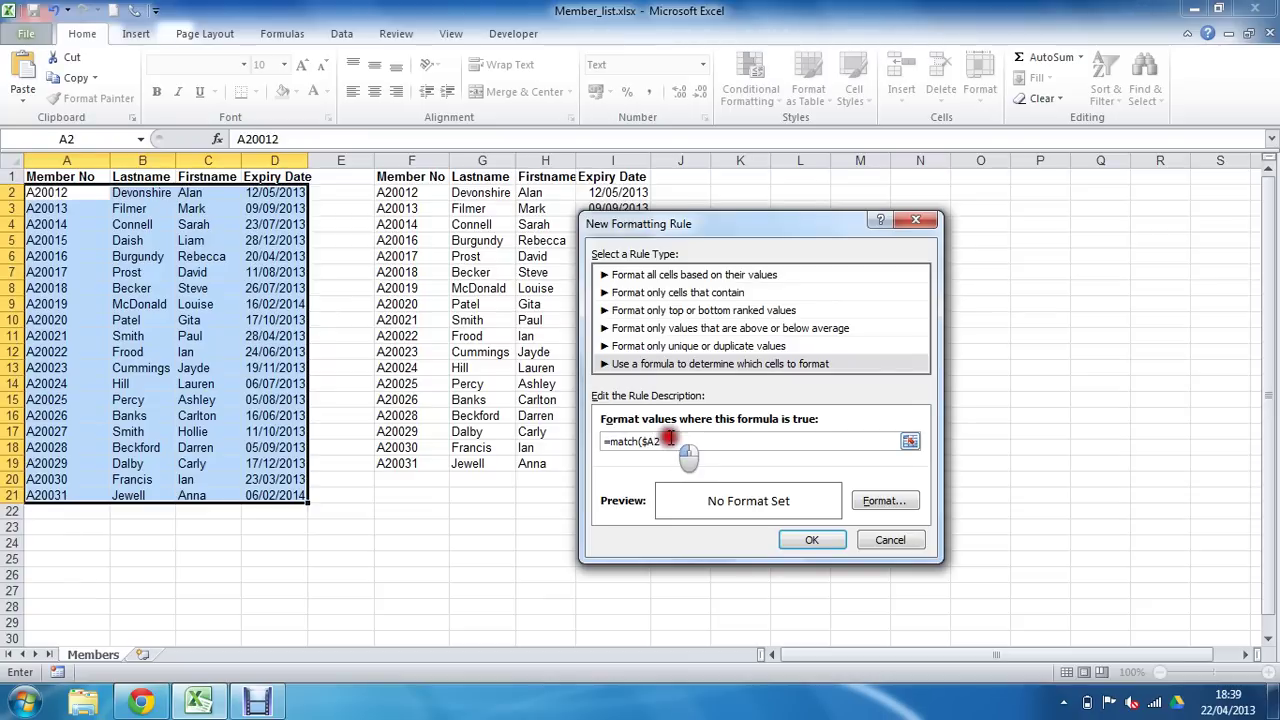
type(",")
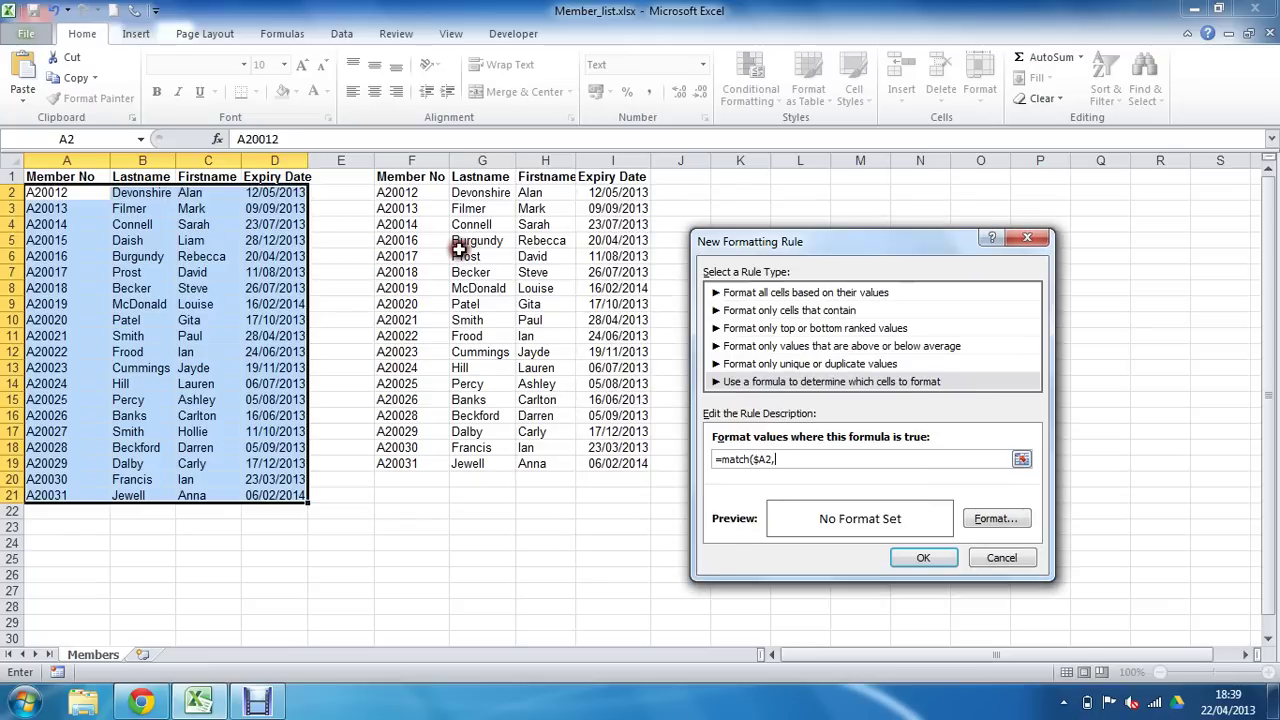
- Finish the rule formula as =match($A2,$F$2:$F$19,0) using the second list's range
left_click_drag(418, 193, 422, 465)
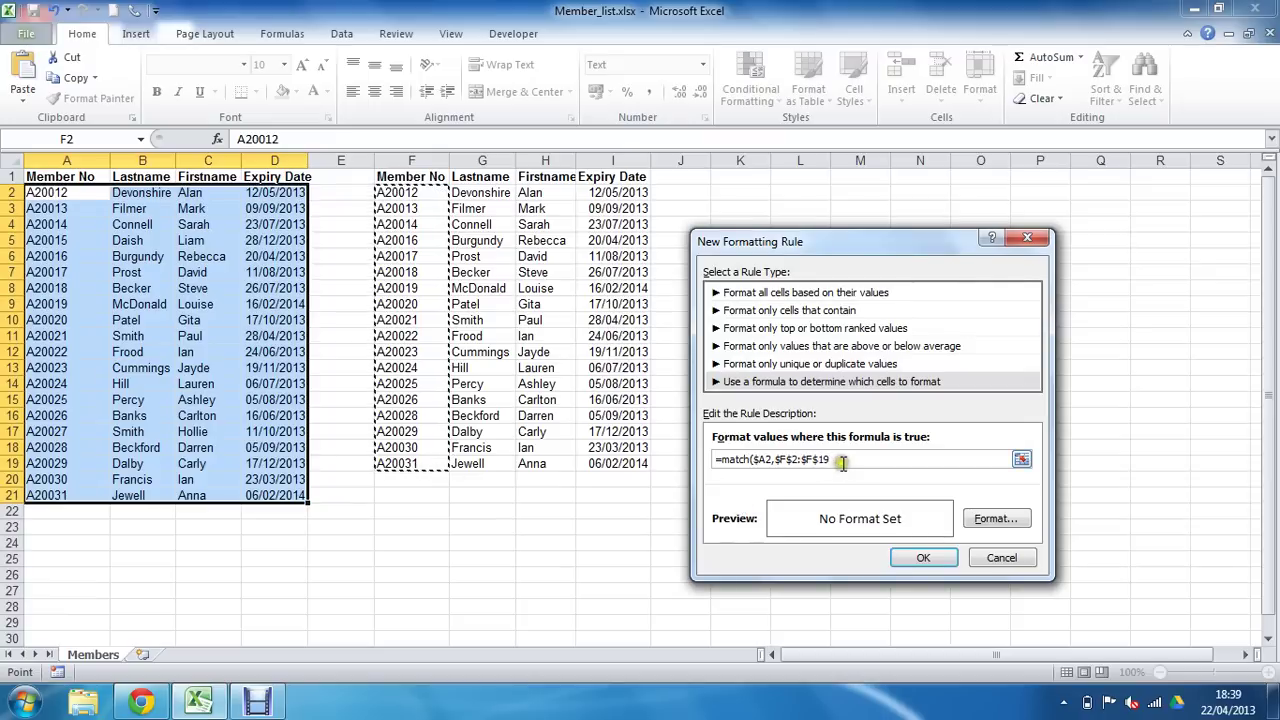
type(",")
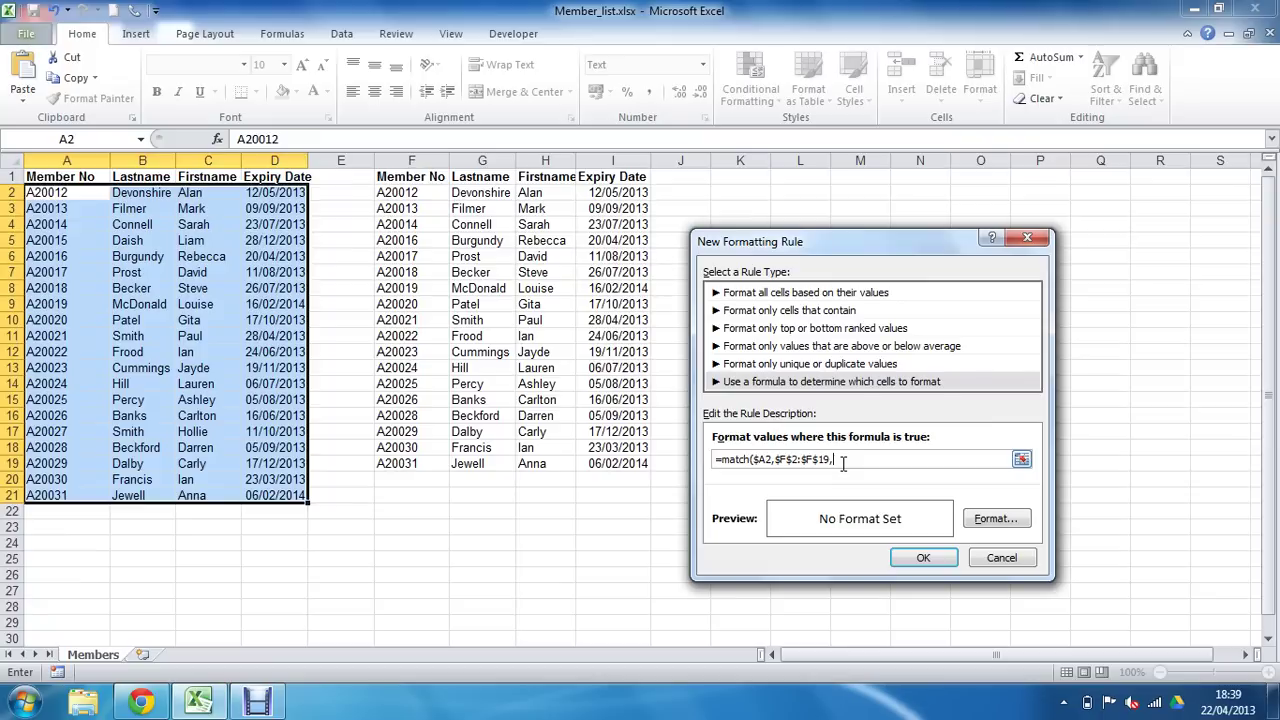
type("0")
type(")")
- Give the rule an orange fill, save it, and deselect to view the shaded rows
left_click(969, 515)
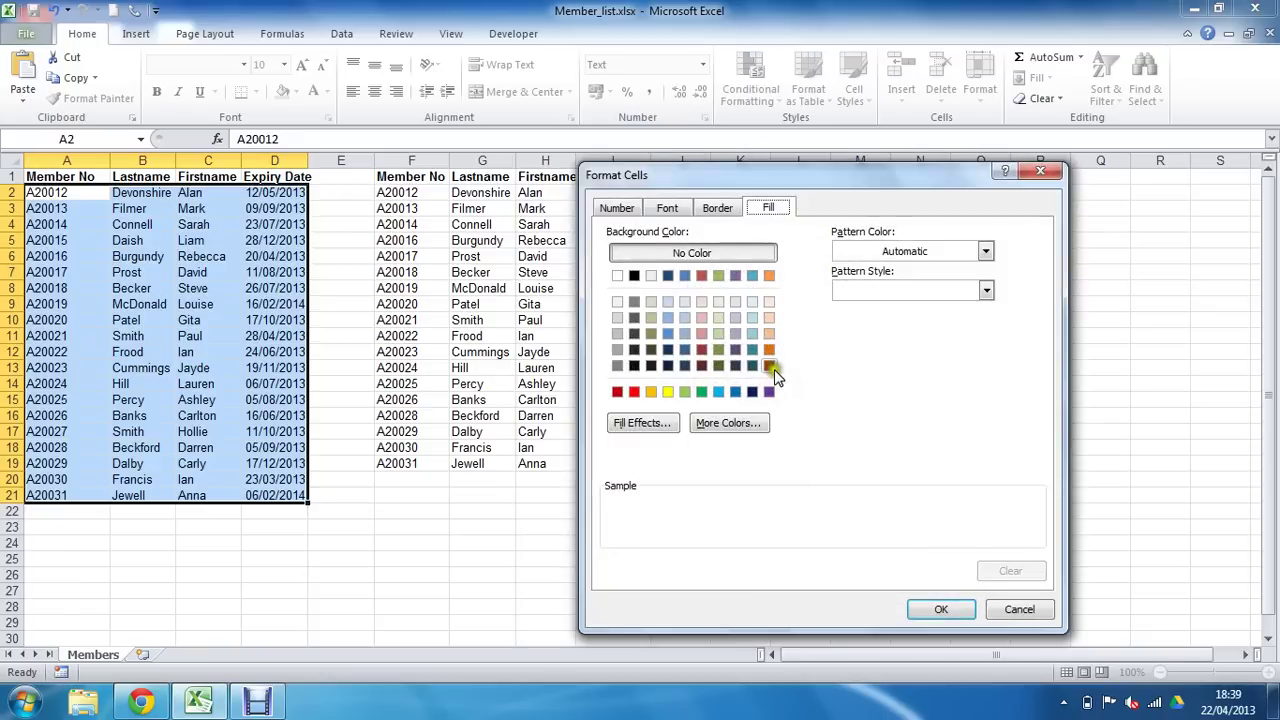
left_click(929, 610)
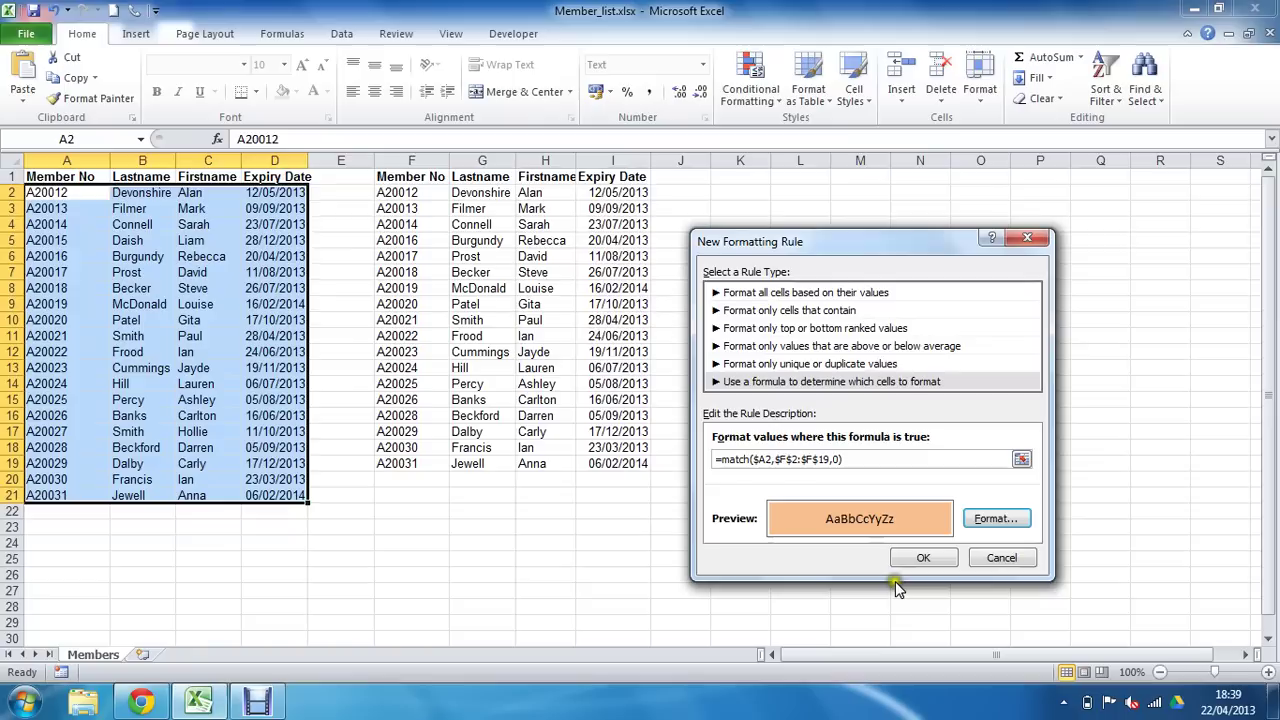
left_click(923, 557)
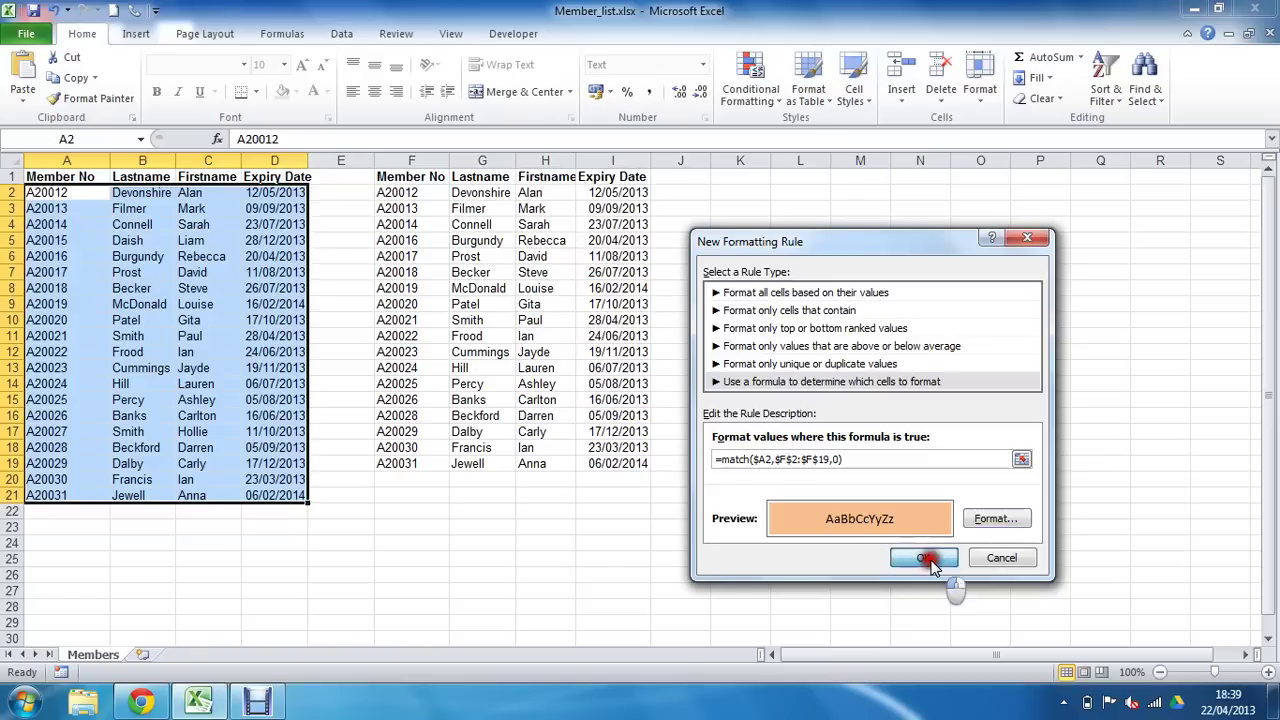
left_click(441, 416)
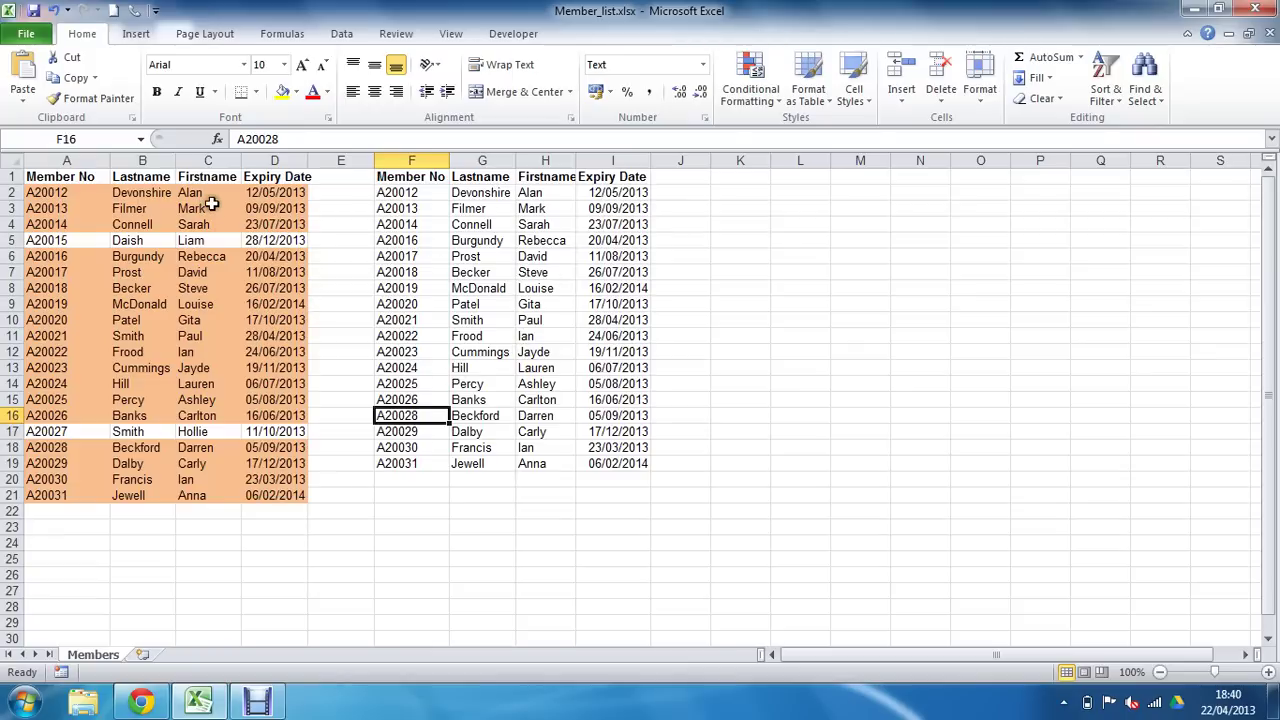
- Inspect the orange shading, then reselect A2:D21 for conditional formatting
left_click_drag(95, 192, 275, 322)
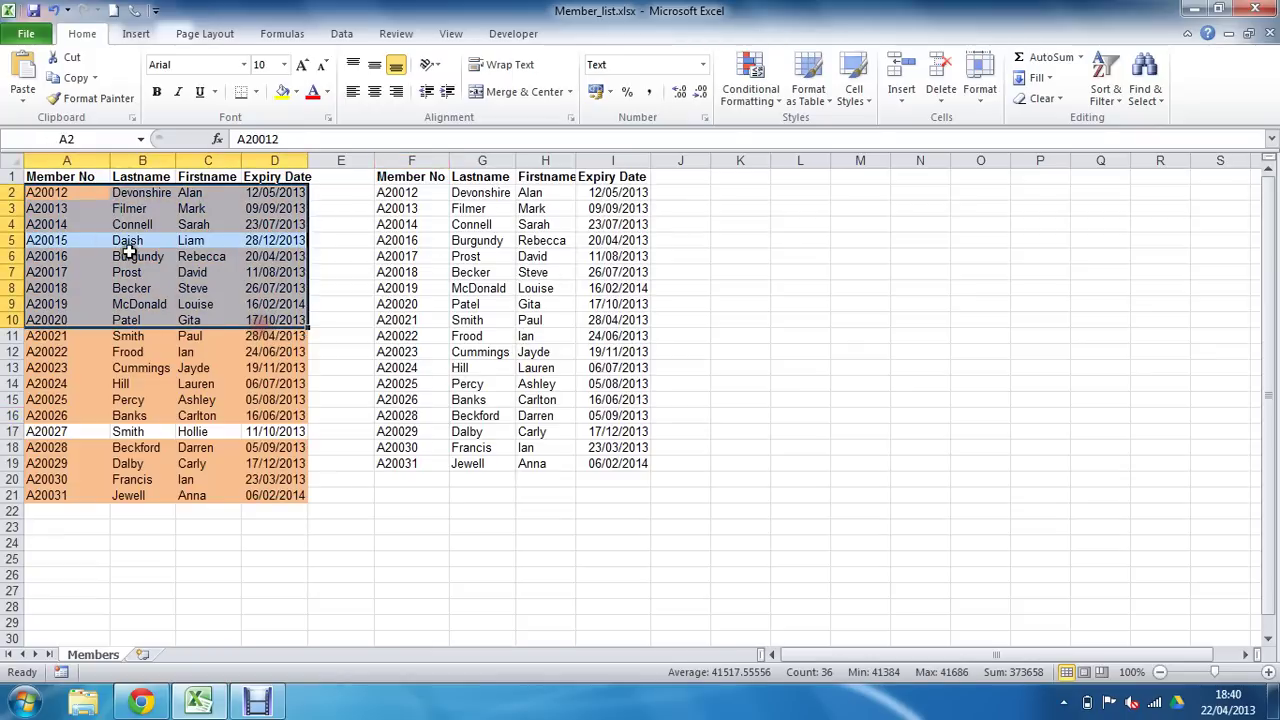
left_click(92, 225)
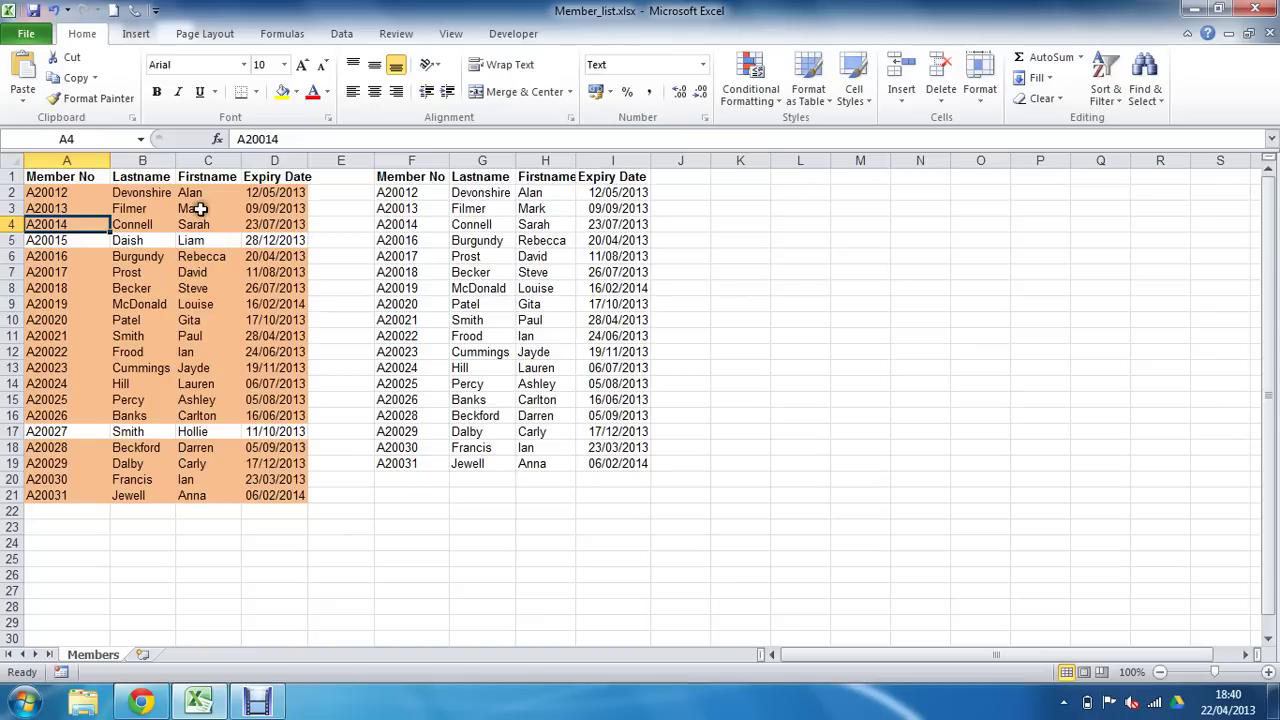
mouse_move(90, 195)
left_mouse_down()
mouse_move(212, 319)
mouse_move(270, 495)
left_mouse_up()
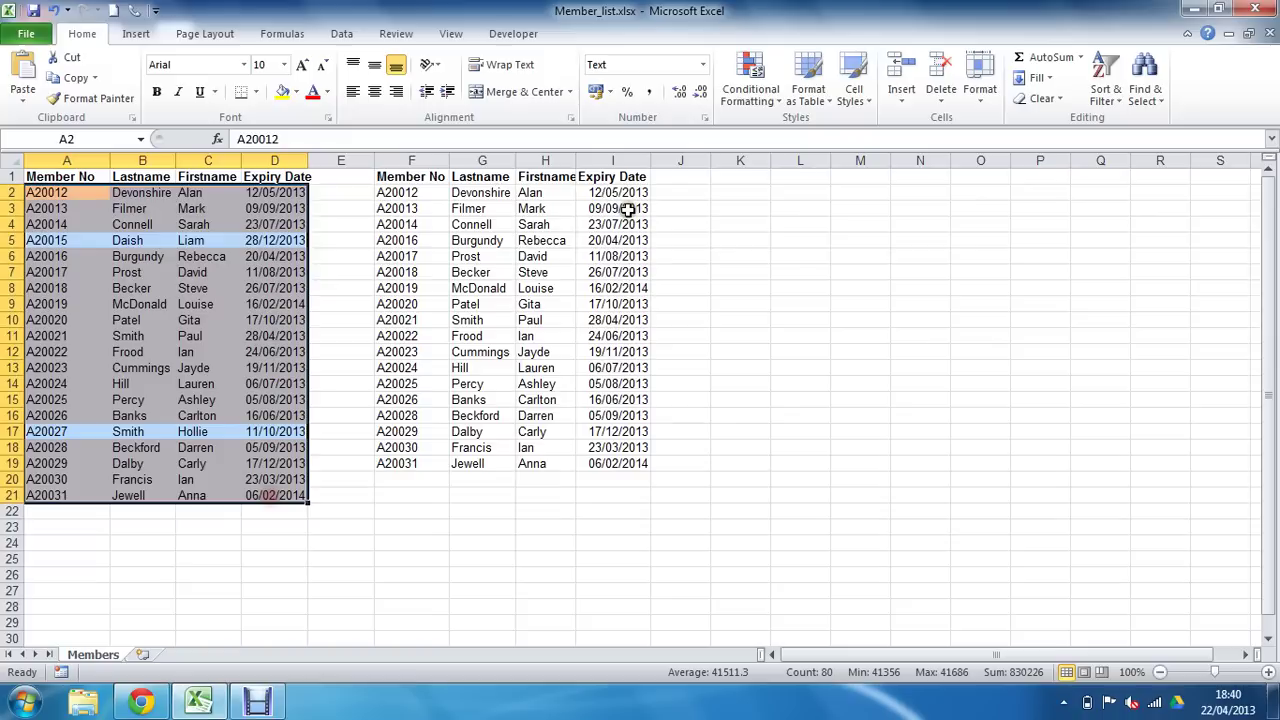
left_click(760, 98)
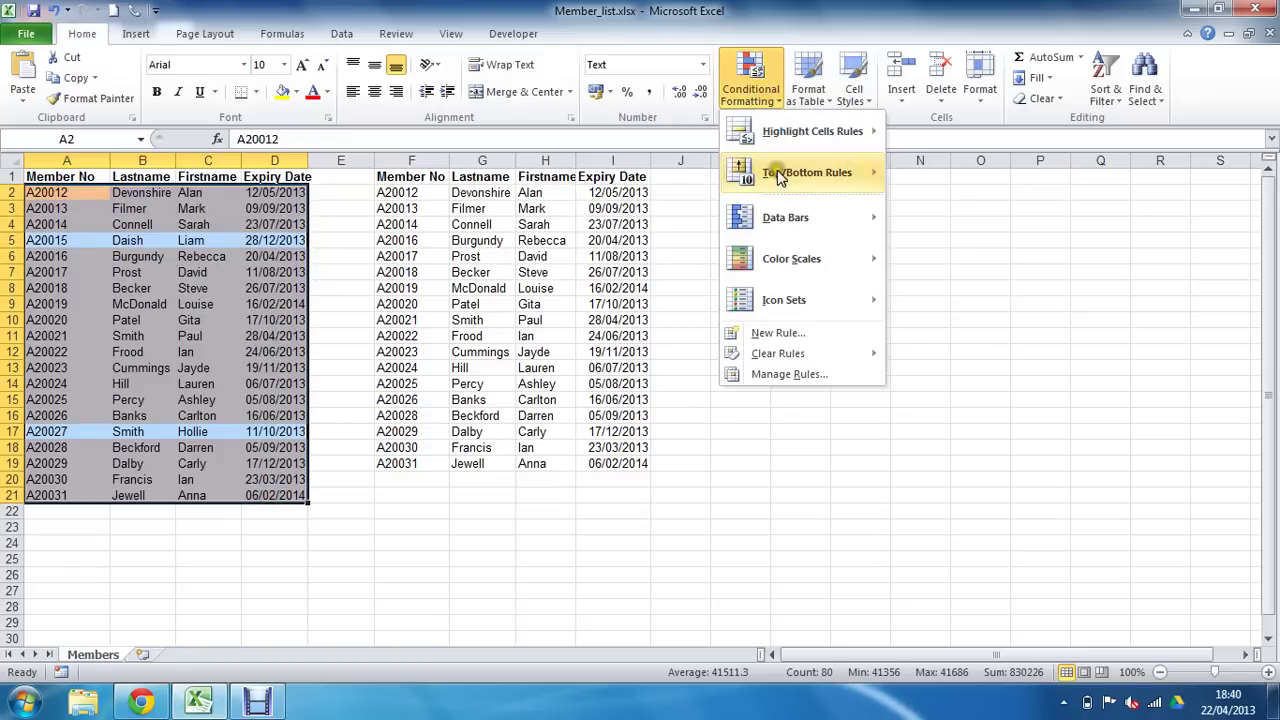
- Edit the MATCH rule's formula to =isna(MATCH($A2,$F$2:$F$19,0)) and confirm it
left_click(781, 373)
left_click(738, 383)
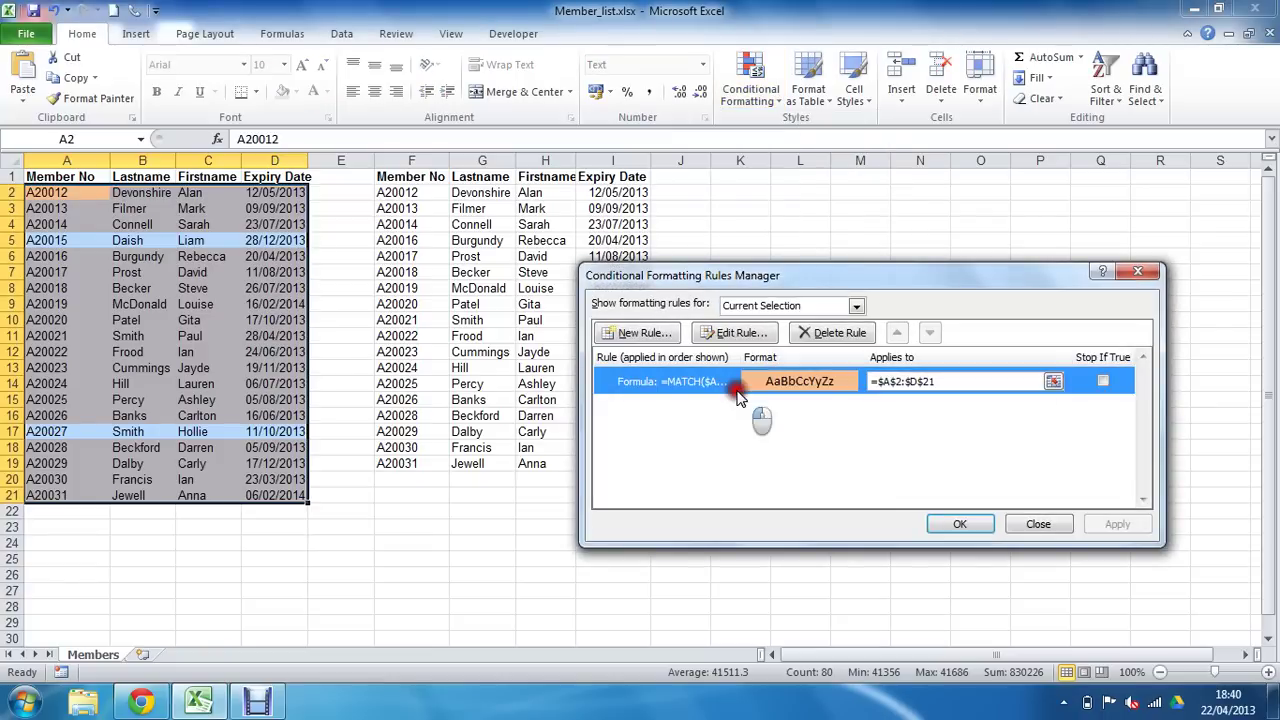
left_click(738, 333)
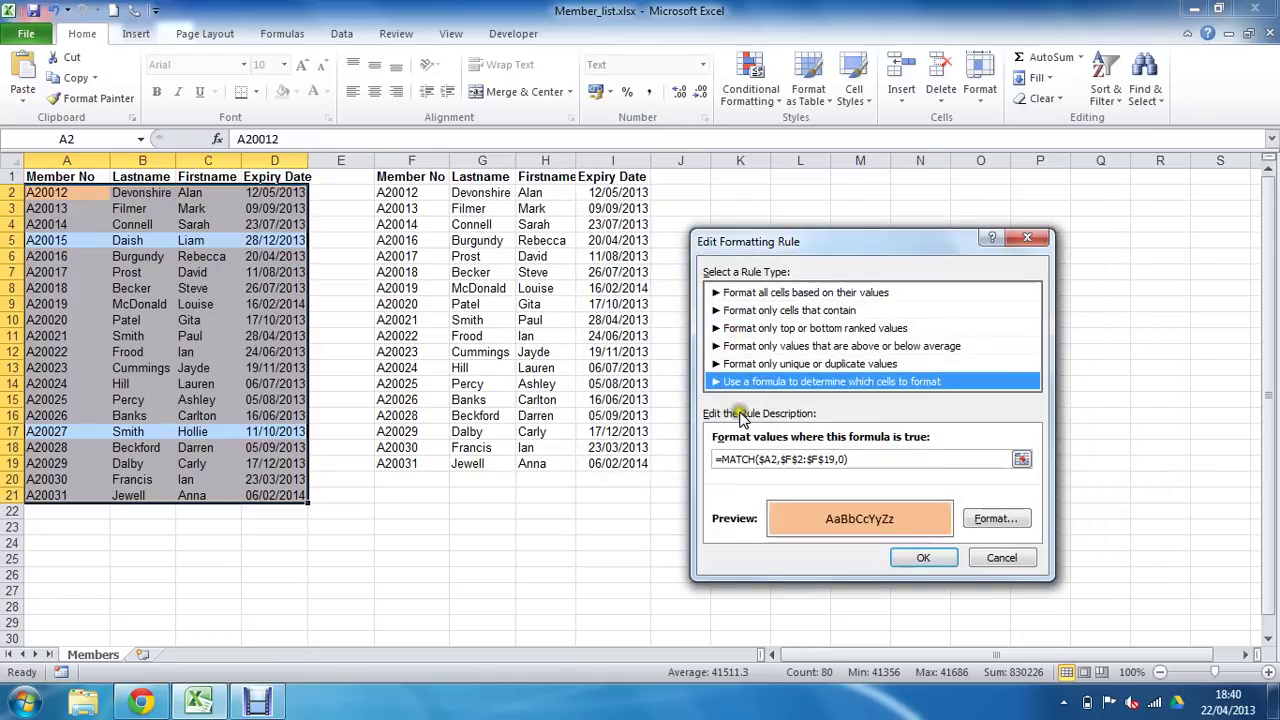
left_click(722, 458)
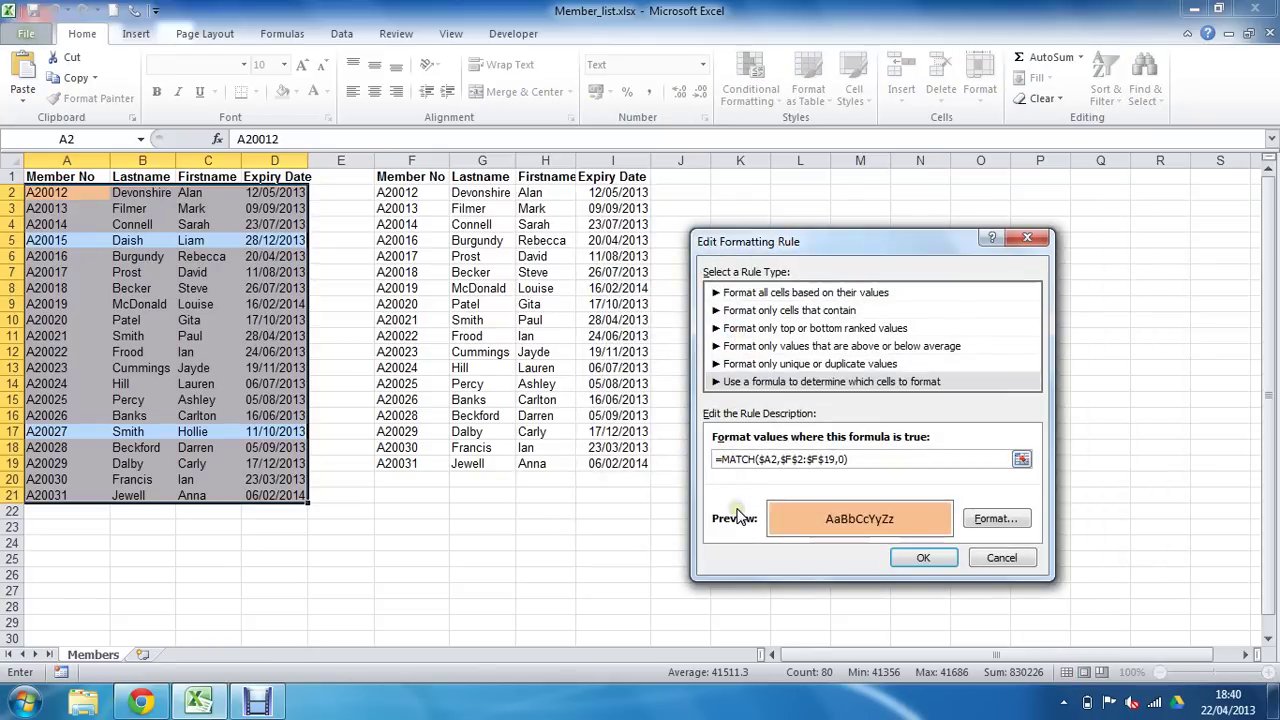
type("isna")
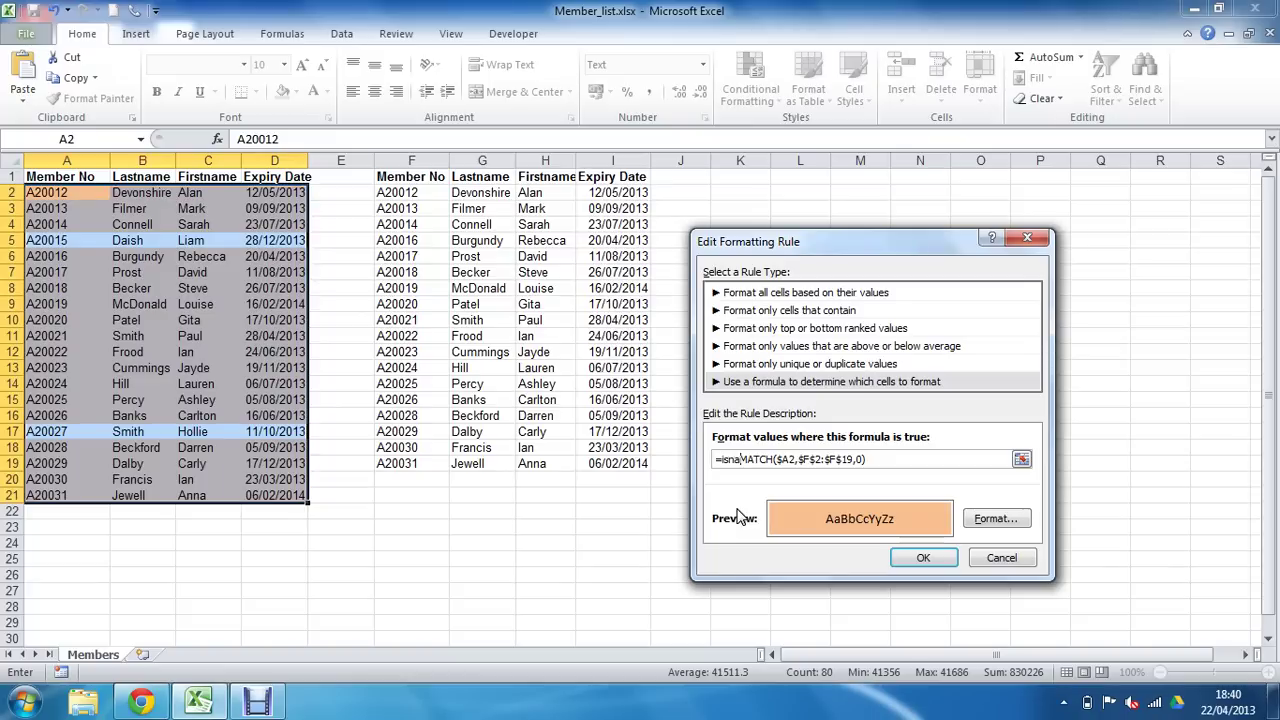
type("(")
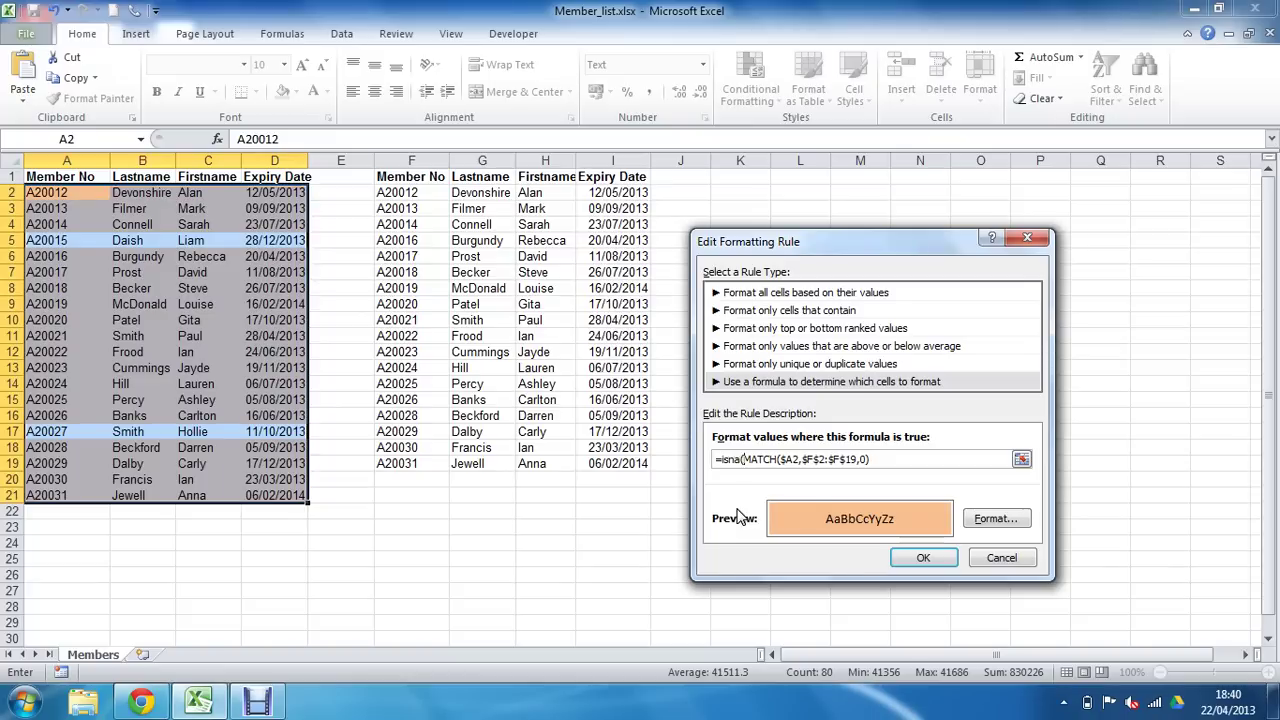
left_click(897, 452)
left_click(897, 456)
left_click(879, 461)
type("))")
left_click(893, 563)
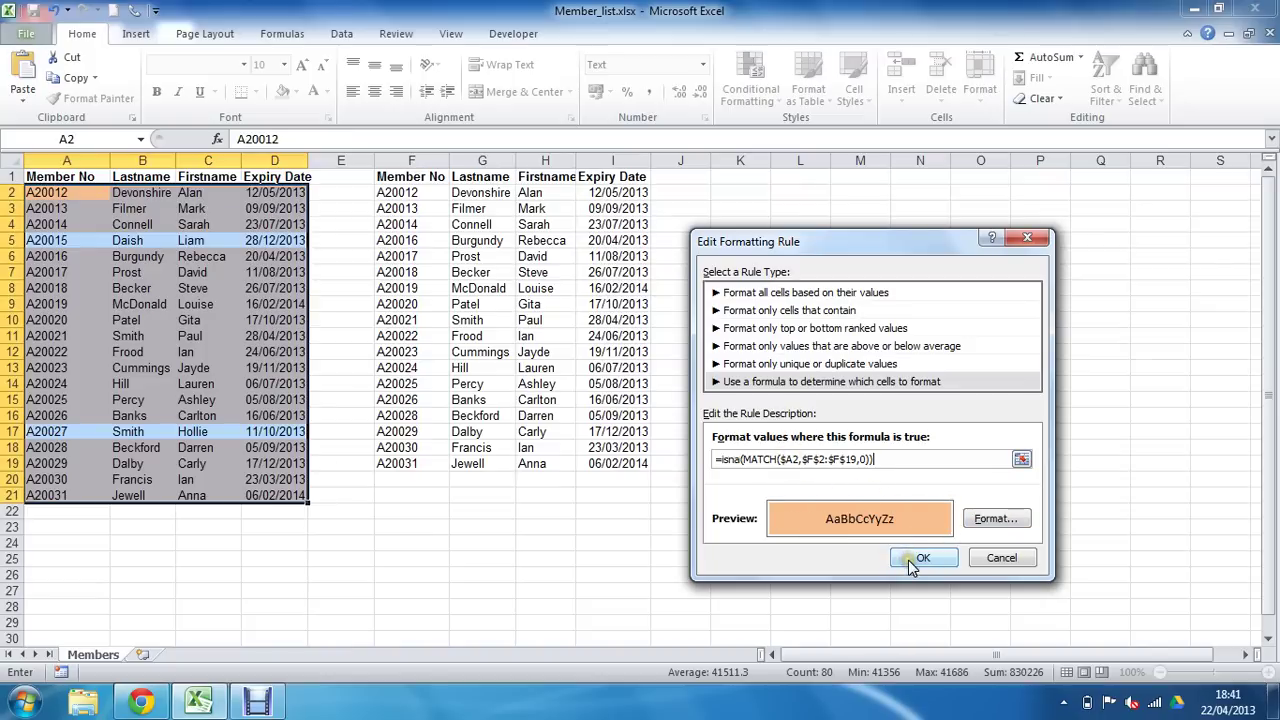
left_click(958, 528)
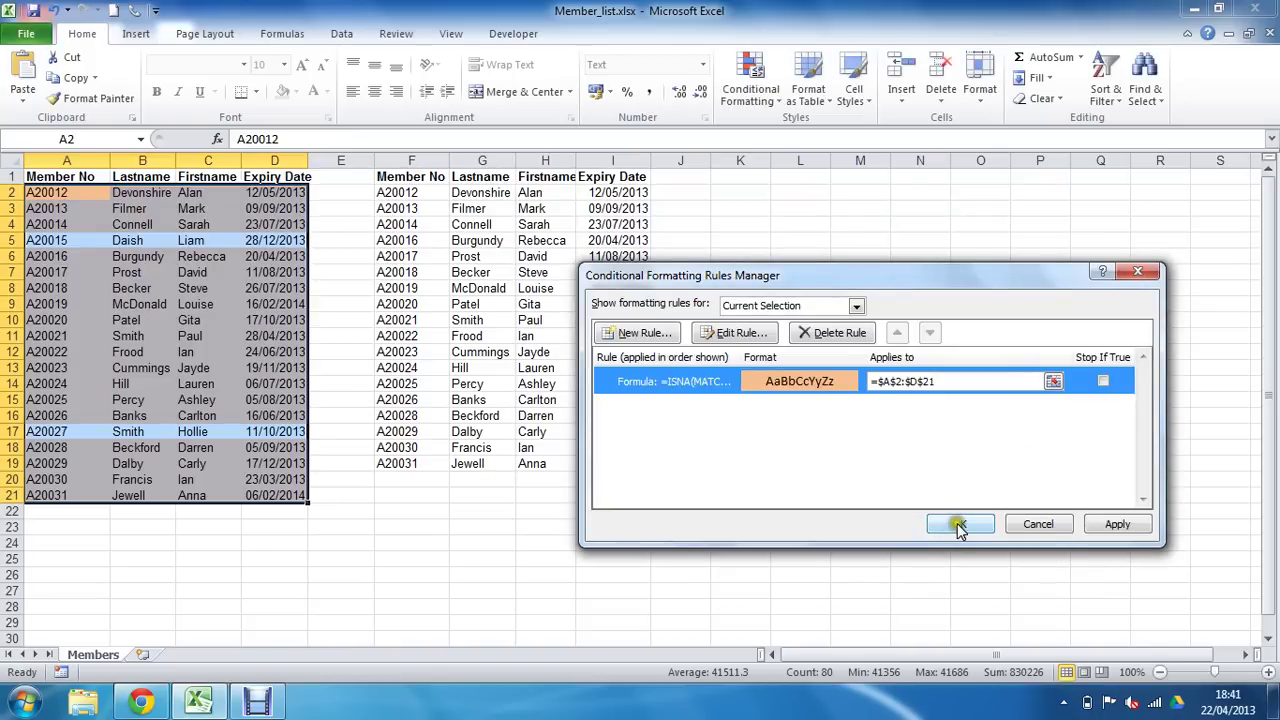
- Deselect to confirm only A20015 and A20027 remain orange
left_click(505, 418)
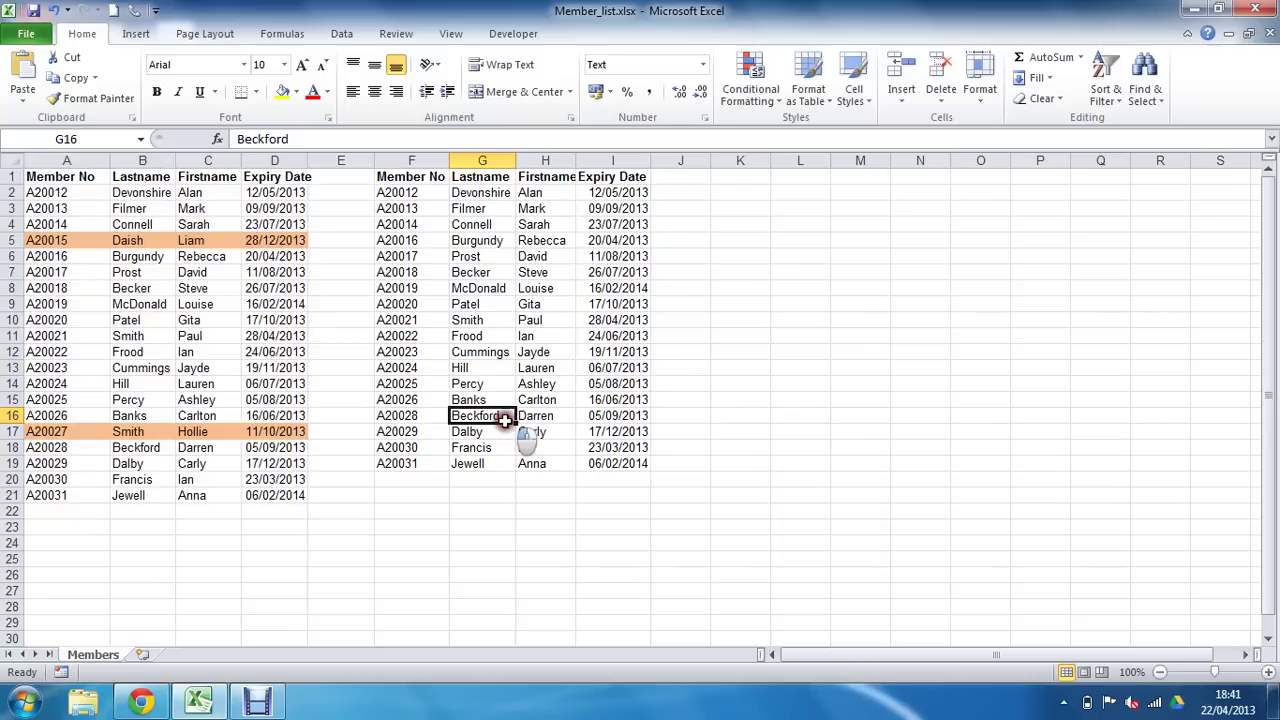